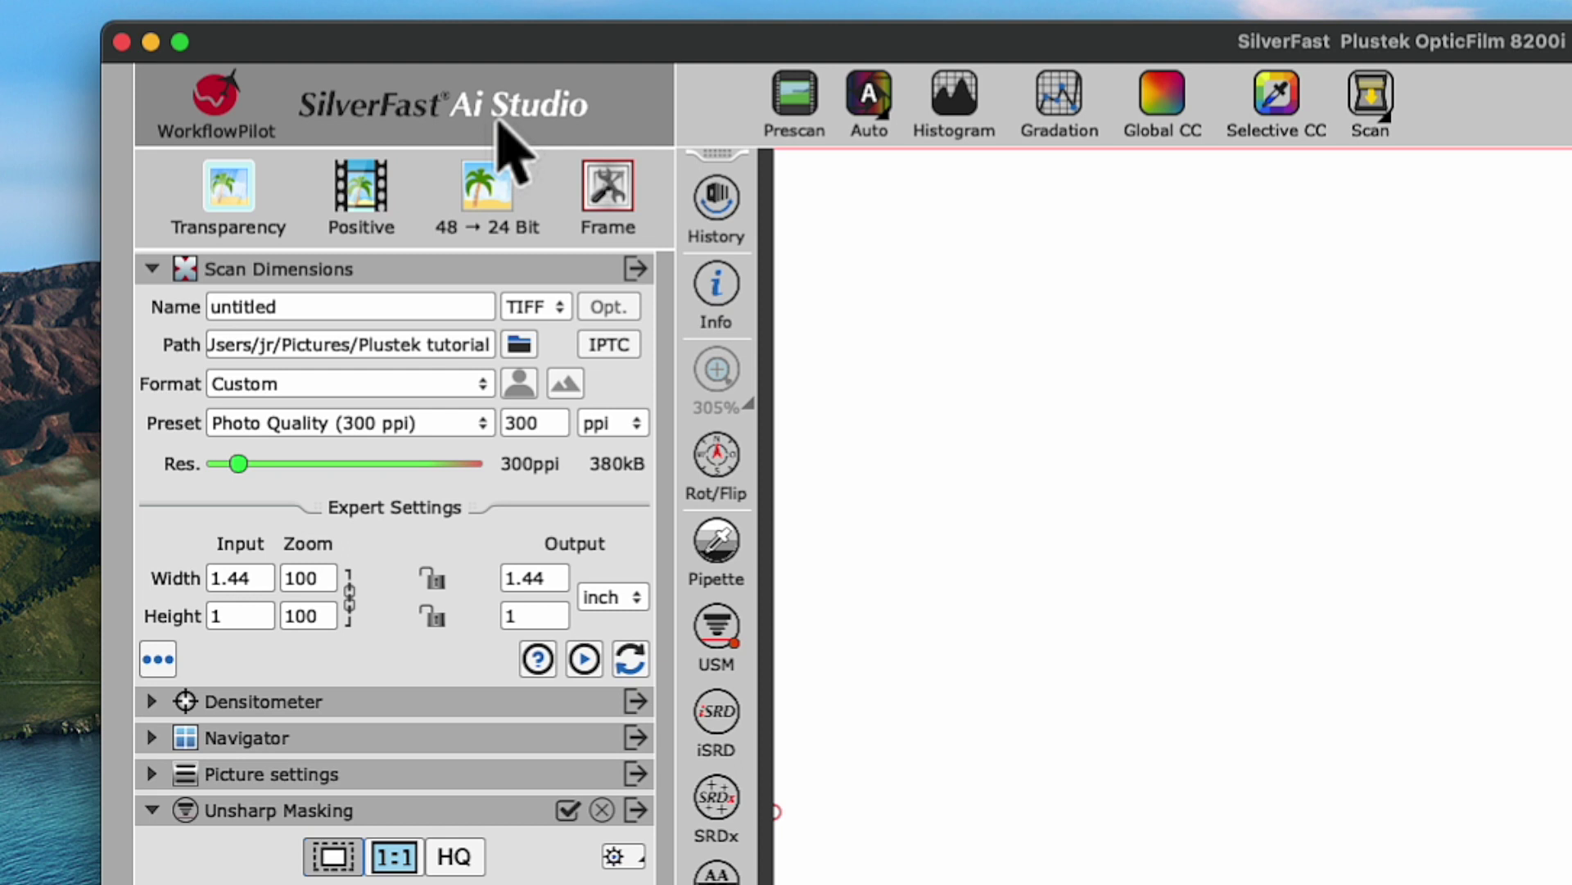
# Run a prescan to preview the domed hotel lobby slide
pyautogui.click(828, 122)
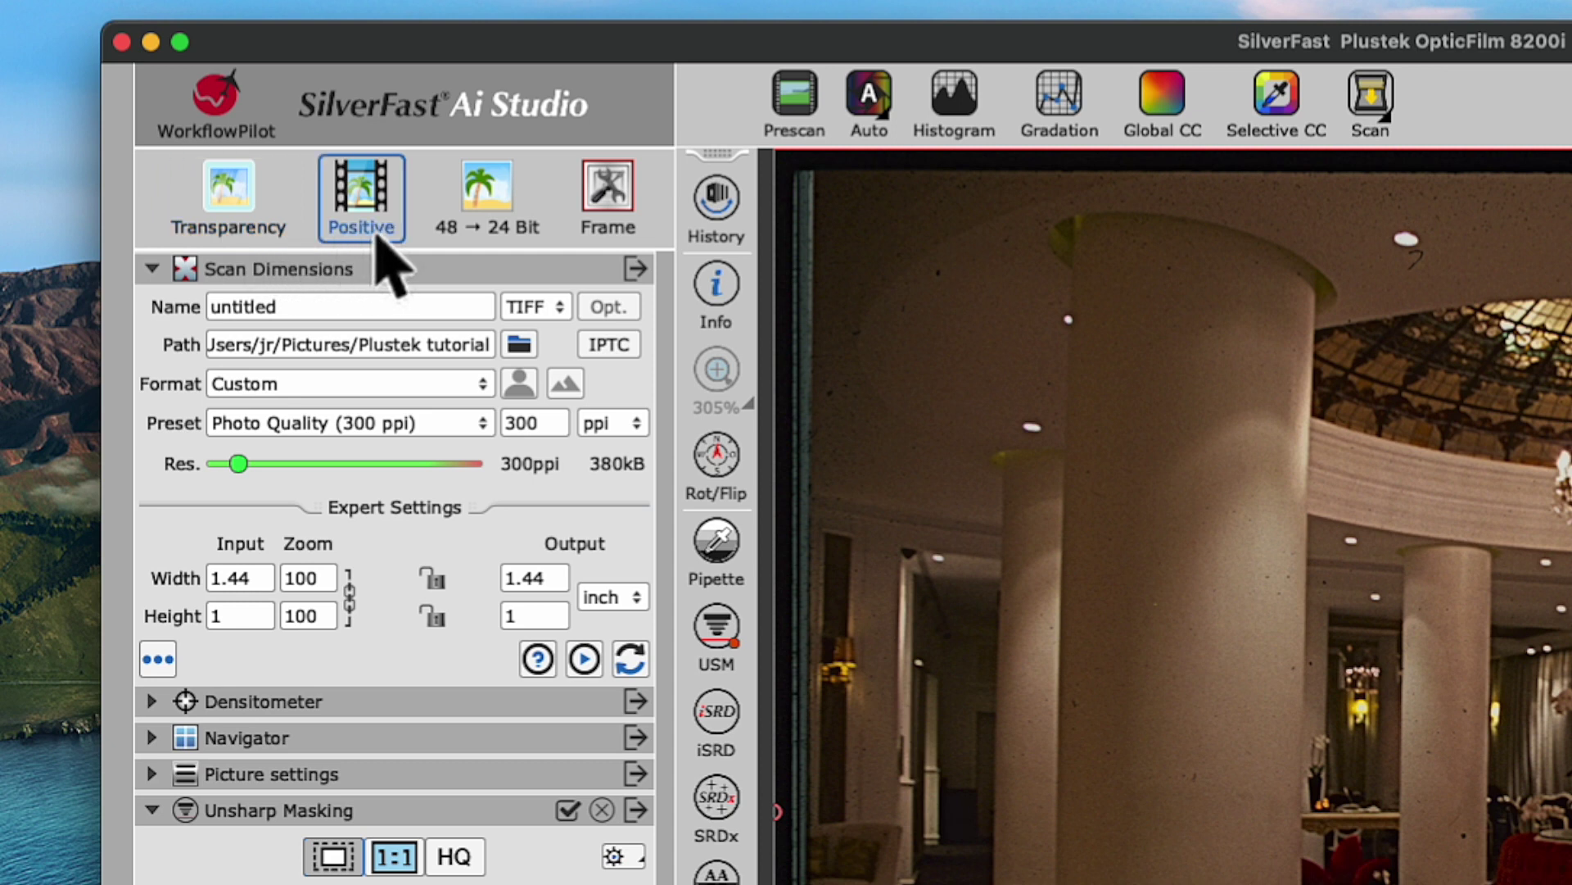
pyautogui.click(394, 217)
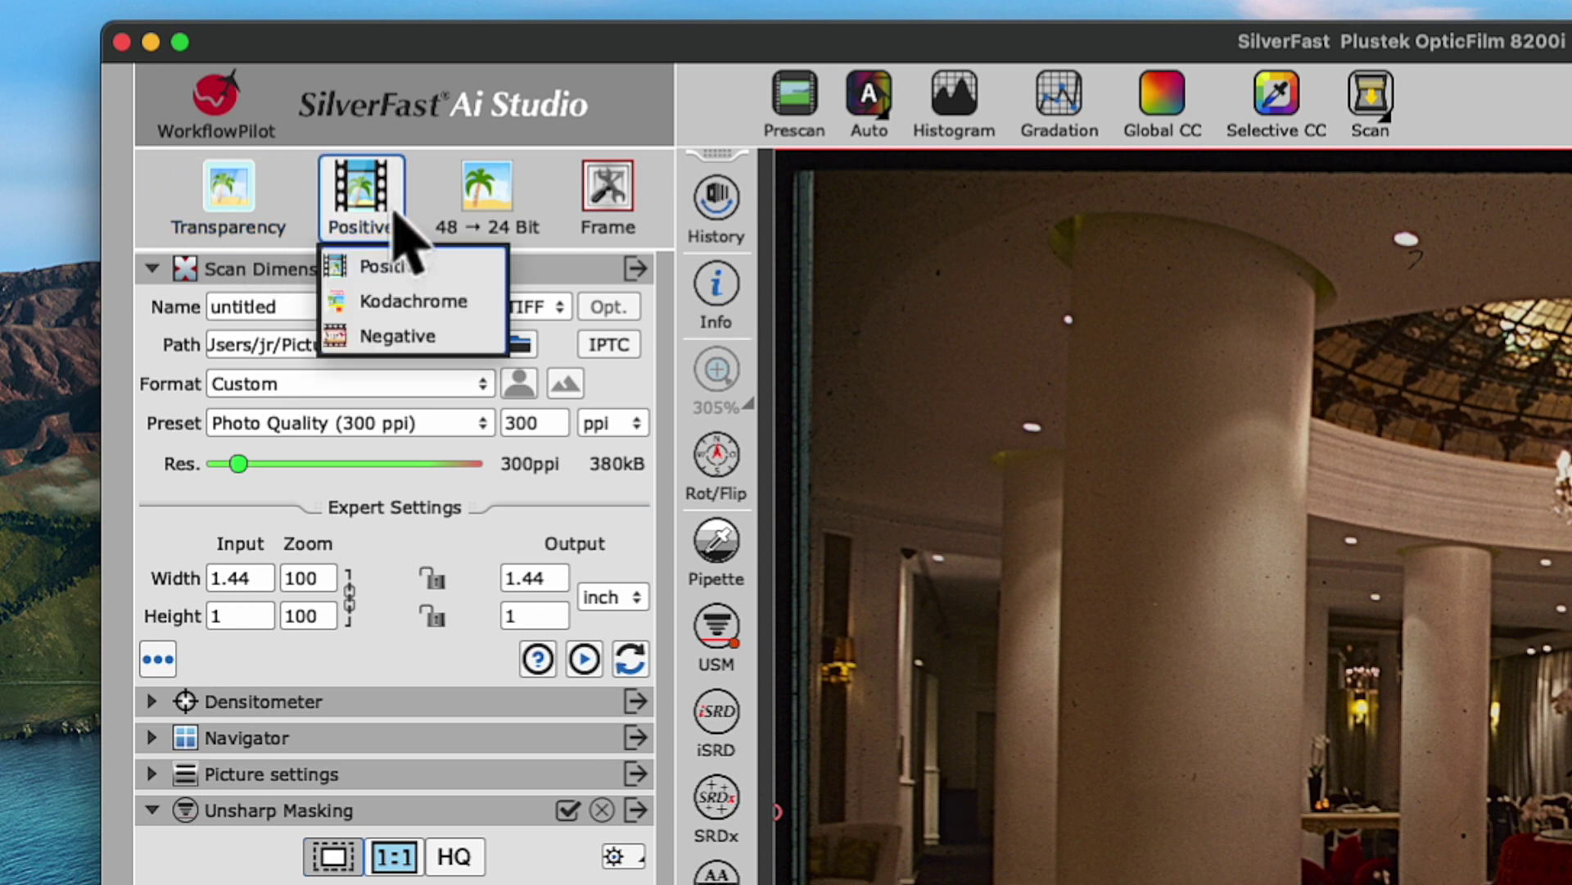
pyautogui.click(479, 279)
pyautogui.click(534, 233)
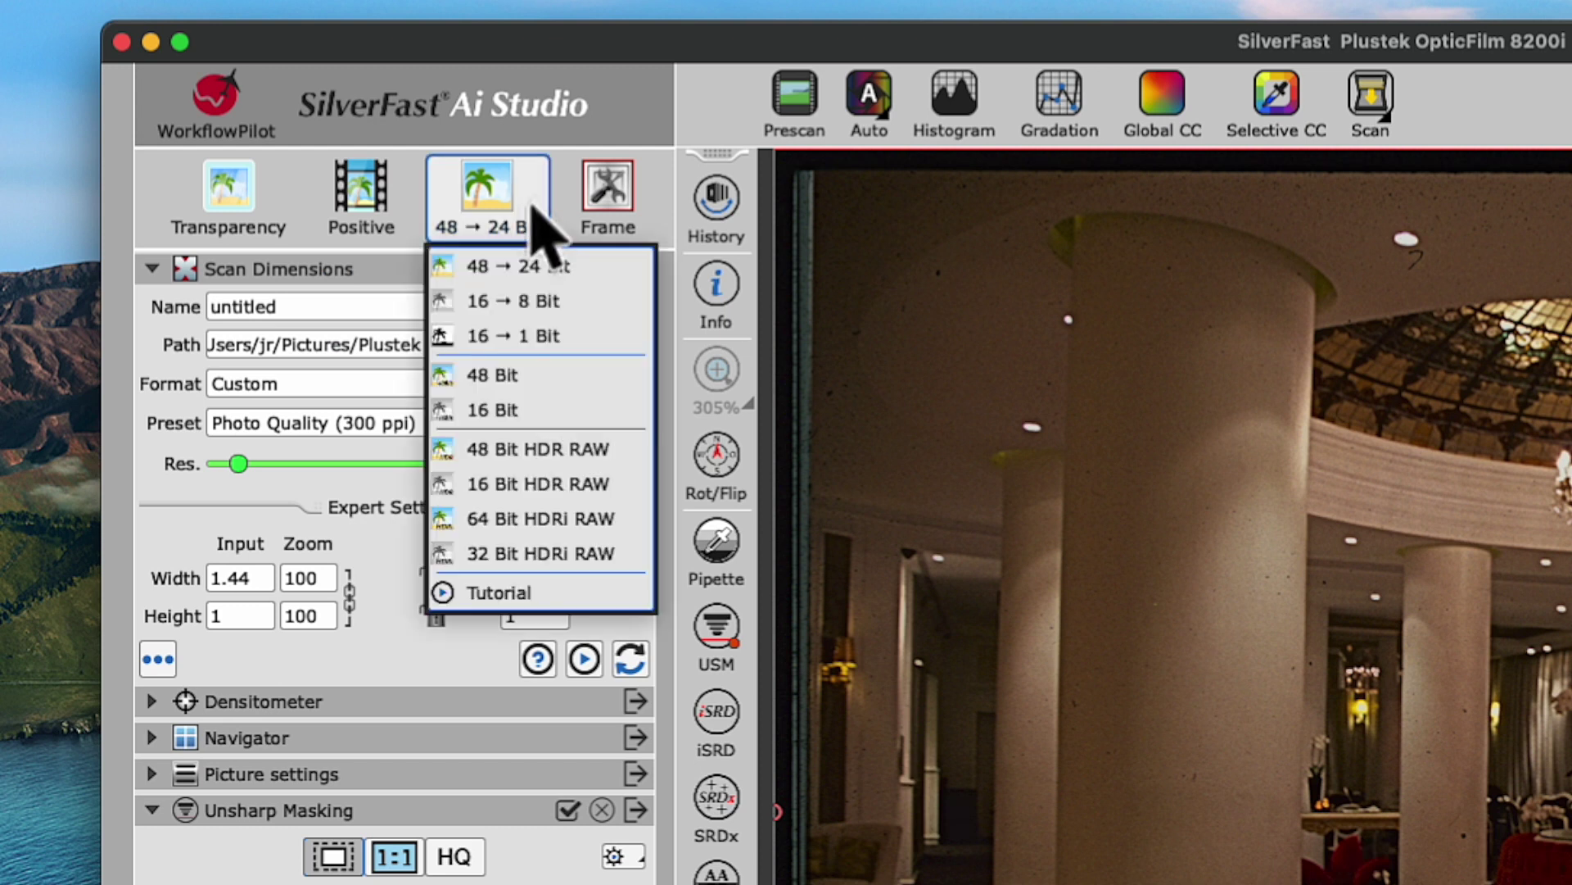
pyautogui.click(599, 277)
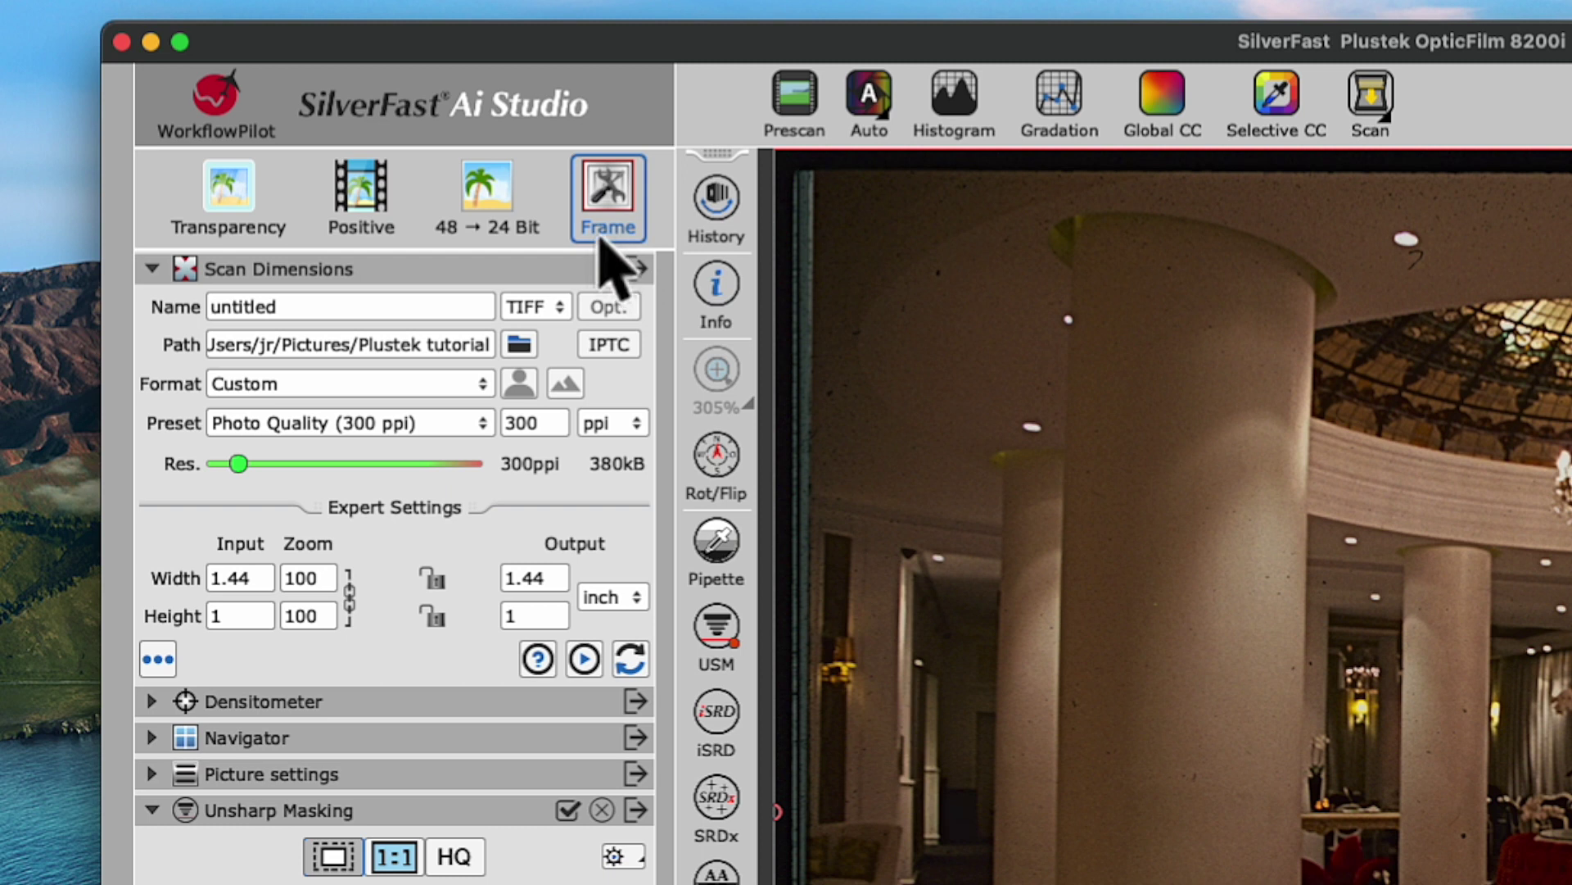
# Auto-detect the scan frame using the Slide 35 x 23 mm preset, giving 1.36 × 0.87 inches
pyautogui.click(637, 221)
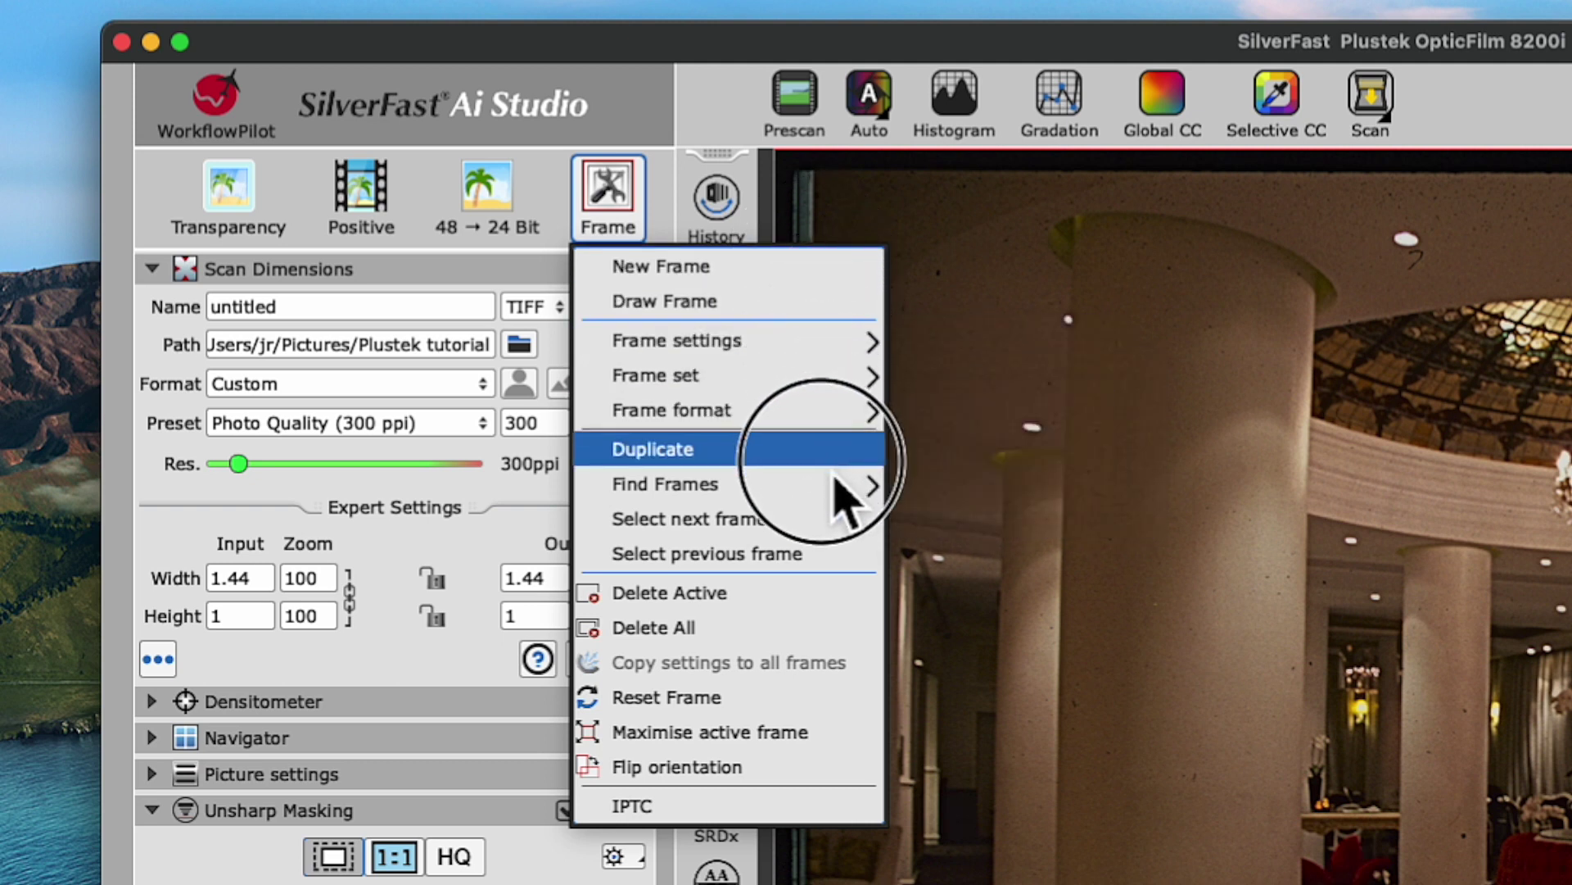
pyautogui.moveTo(833, 485)
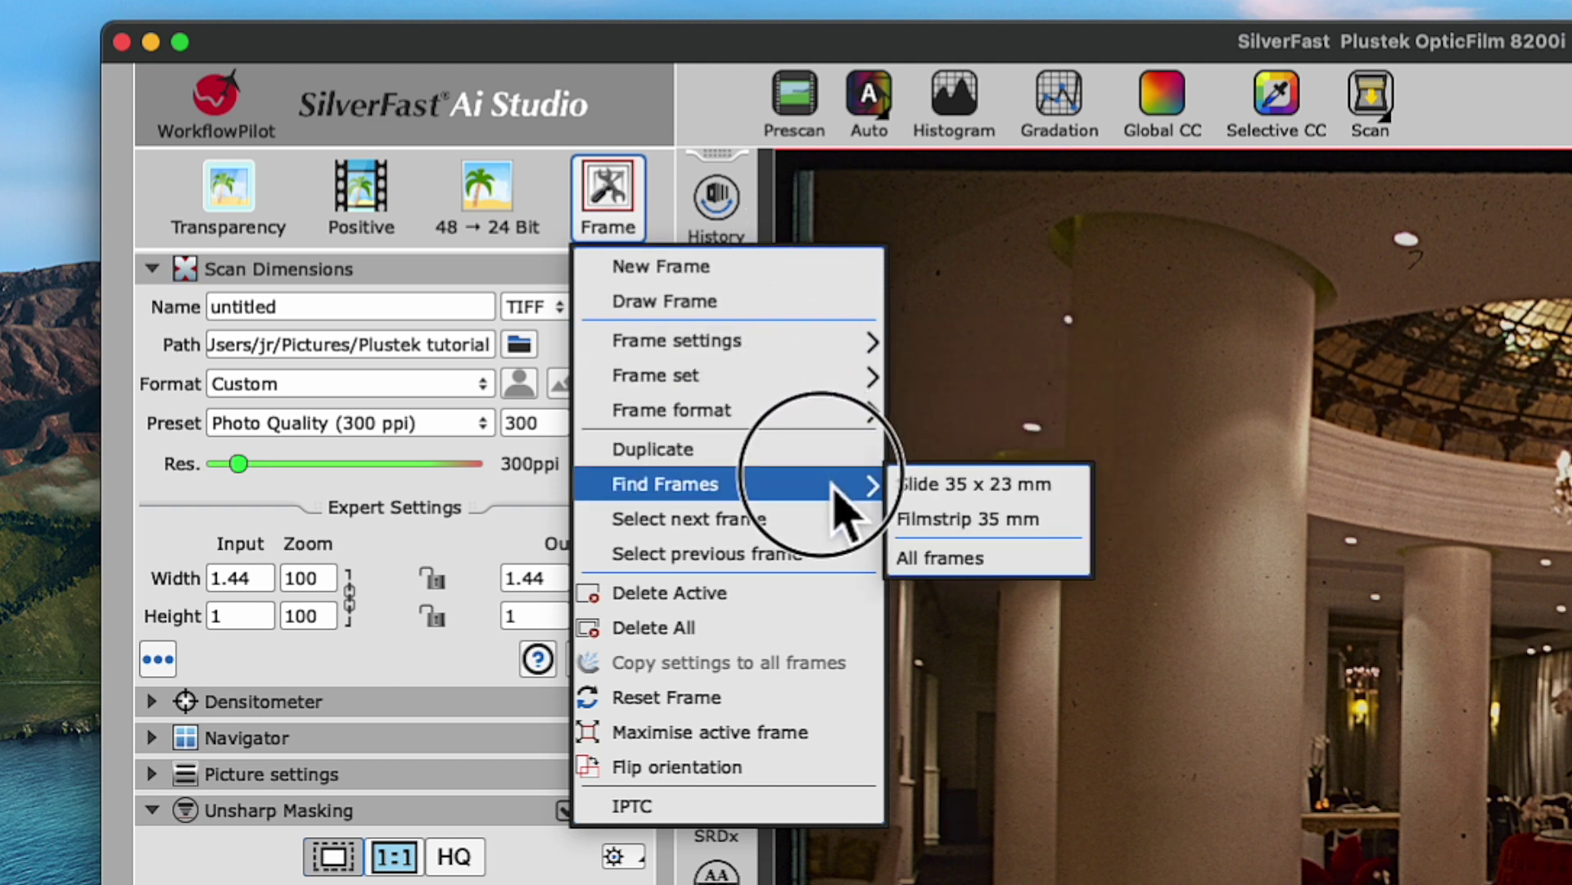
pyautogui.click(970, 485)
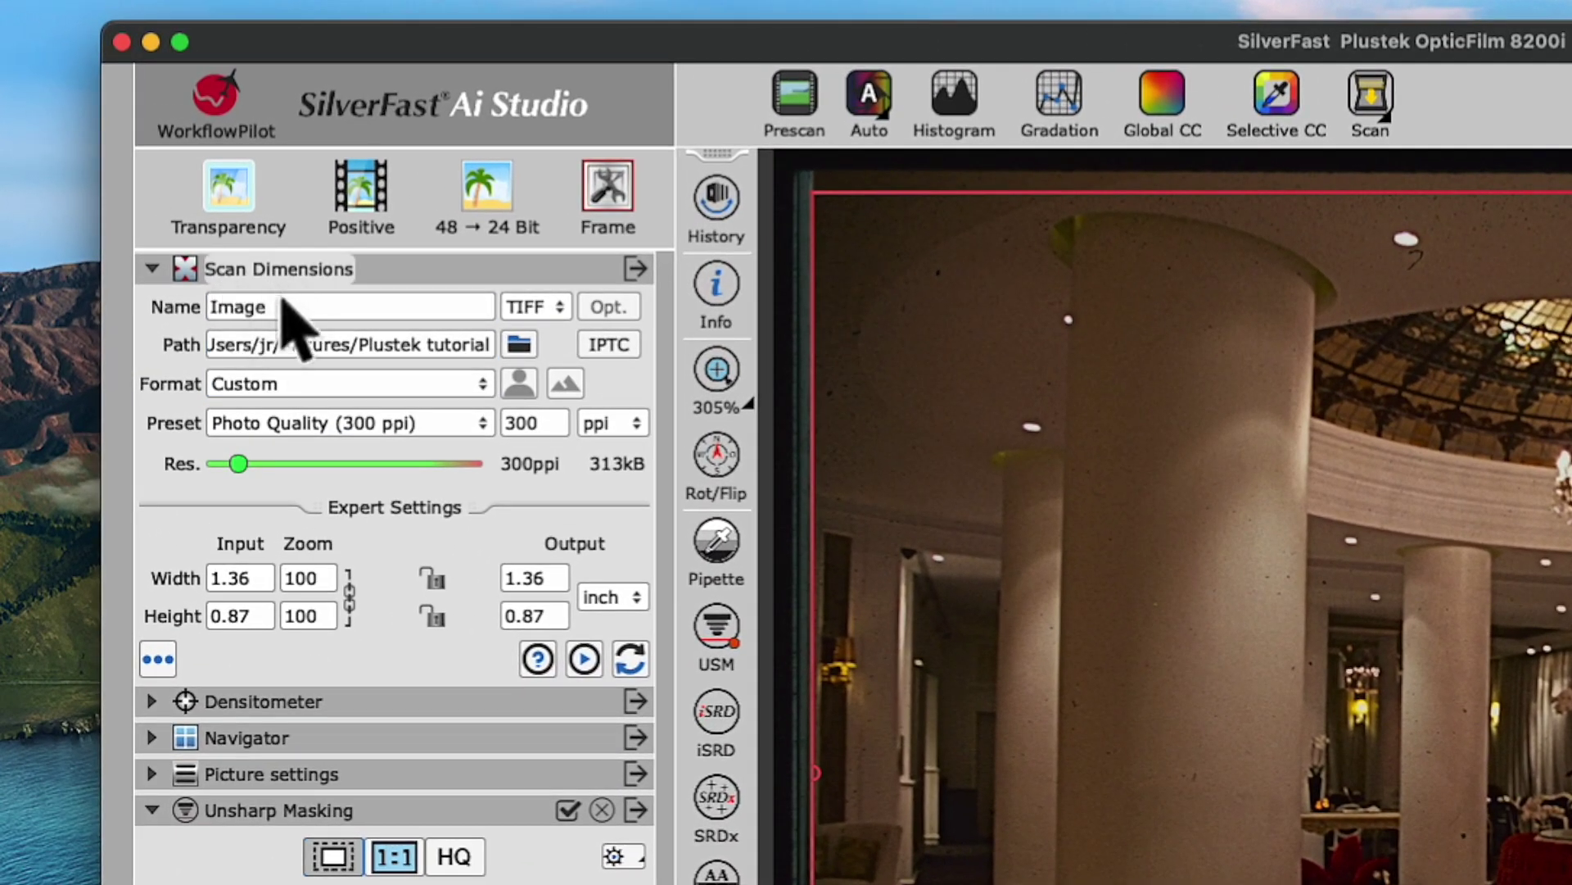
# Rename the scan from Image to 'interior' and change the file format from TIFF to JPEG
pyautogui.click(287, 309)
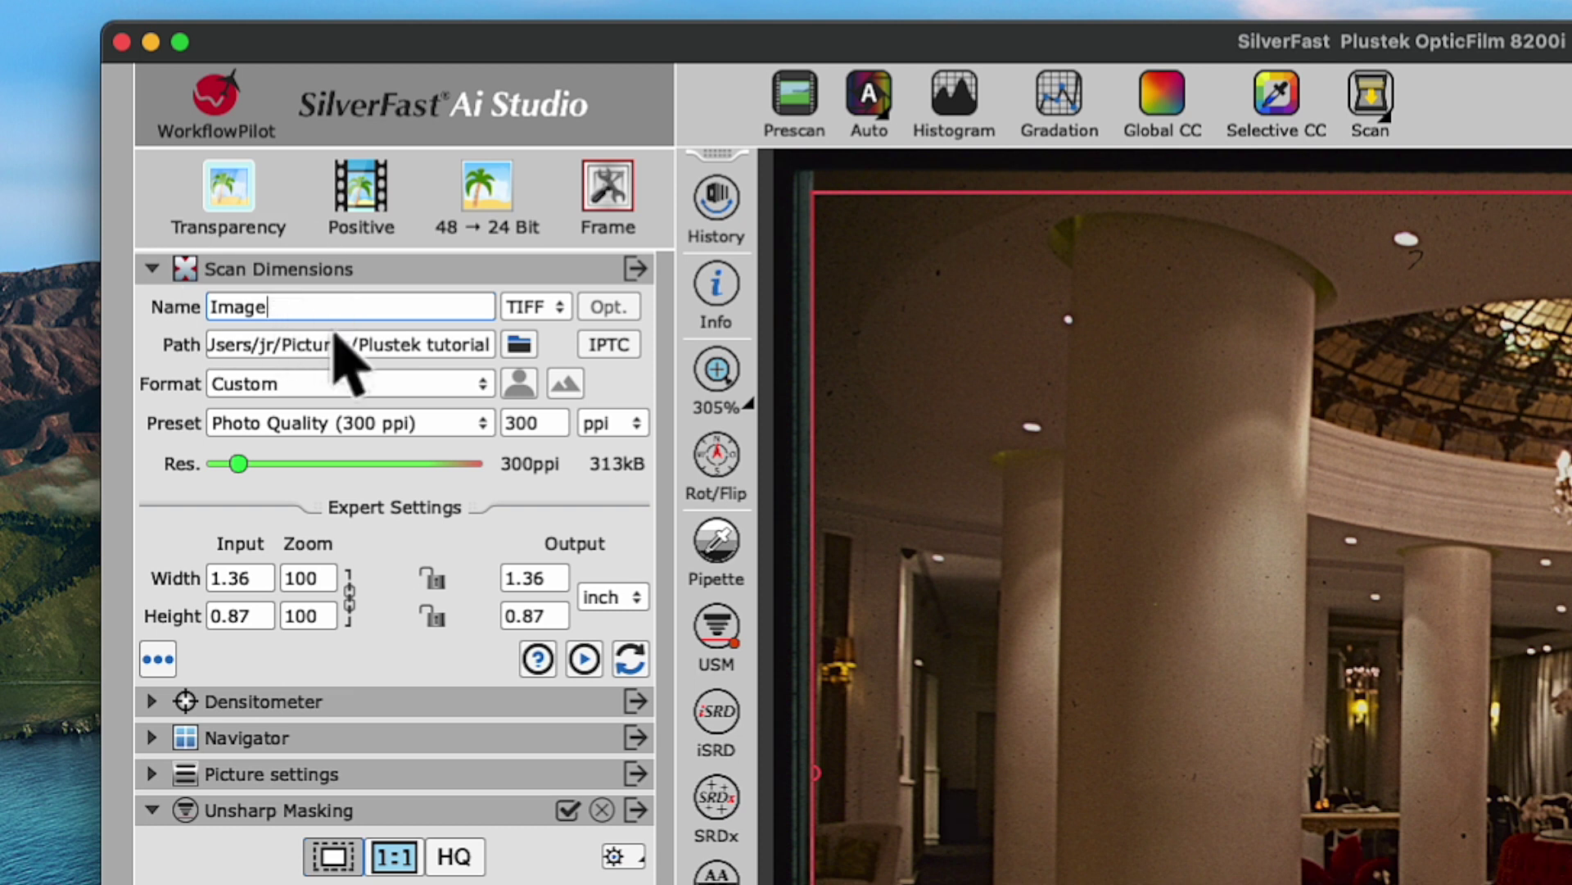
pyautogui.press('BackSpace')
pyautogui.press('BackSpace')
pyautogui.press('BackSpace')
pyautogui.press('BackSpace')
pyautogui.press('BackSpace')
pyautogui.write('i')
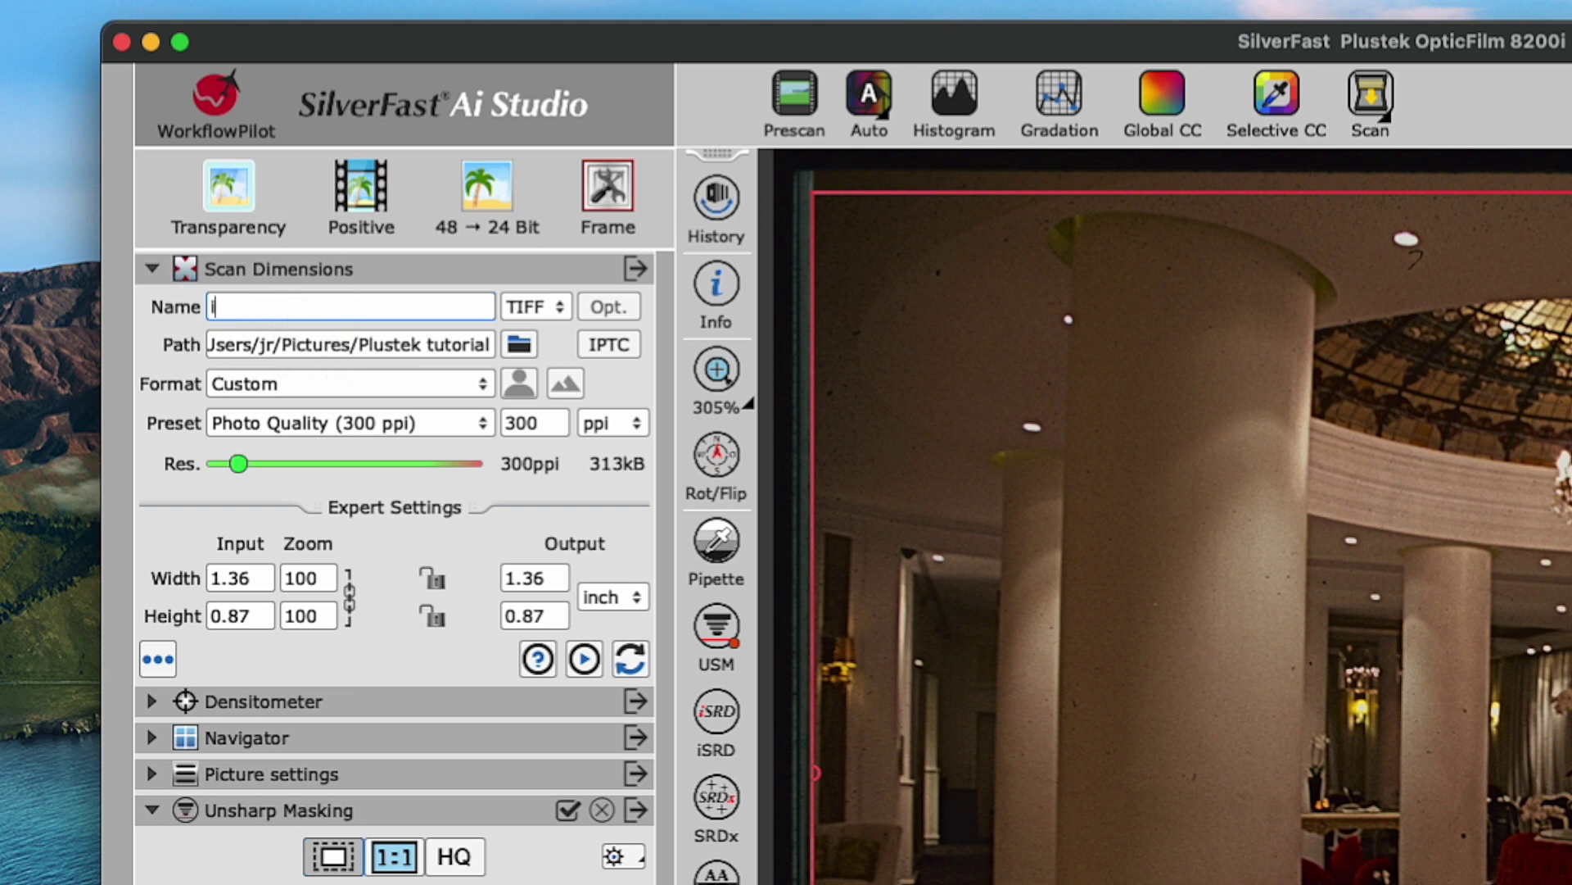
pyautogui.write('nterior')
pyautogui.click(561, 309)
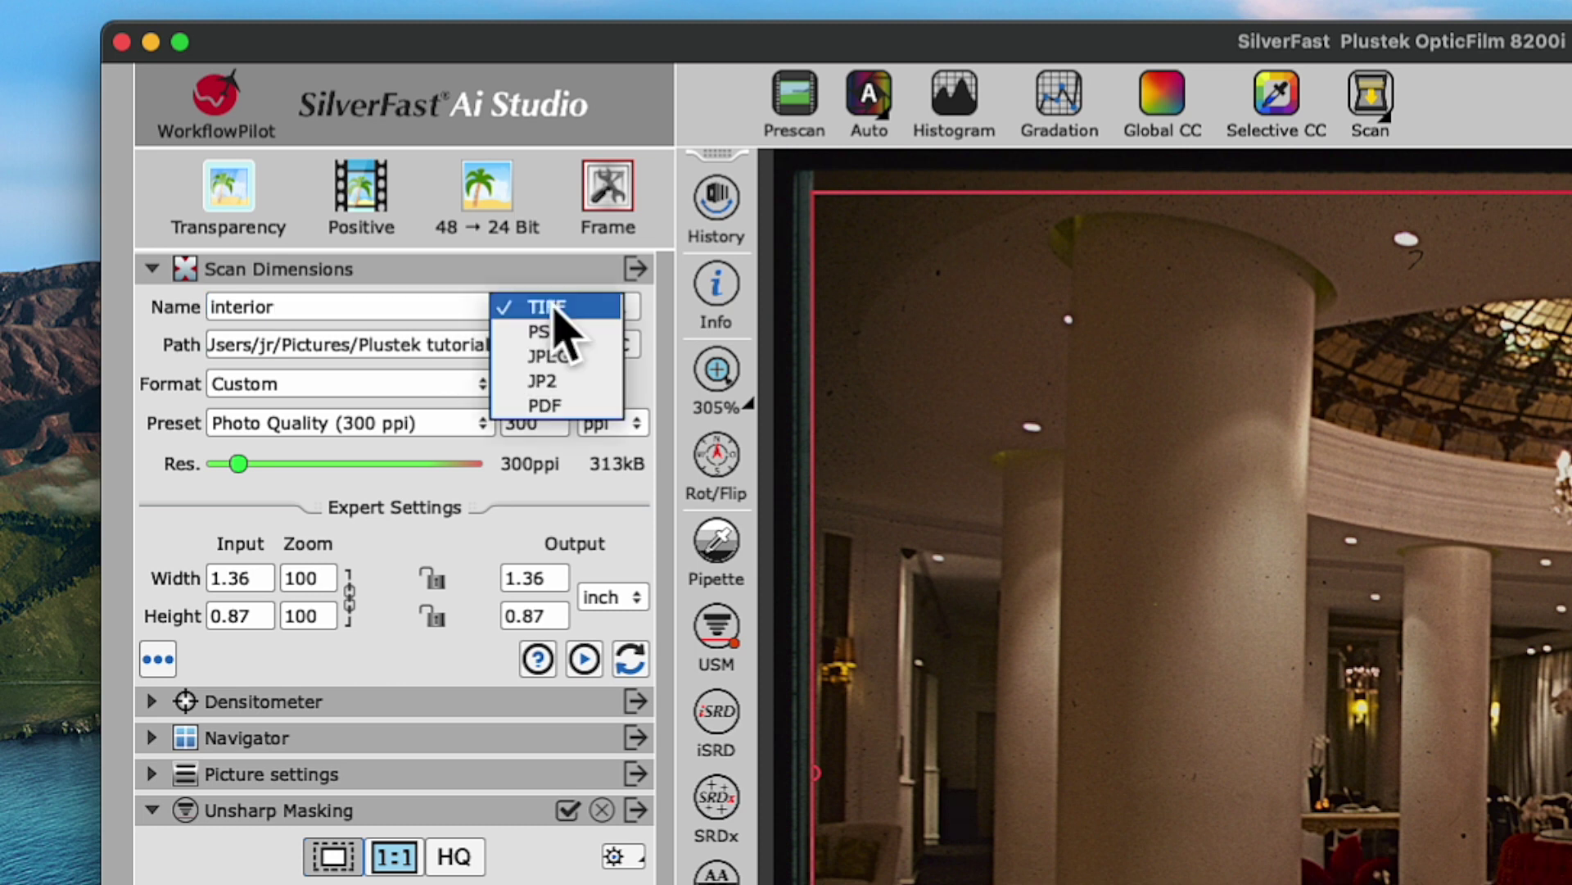
pyautogui.click(624, 392)
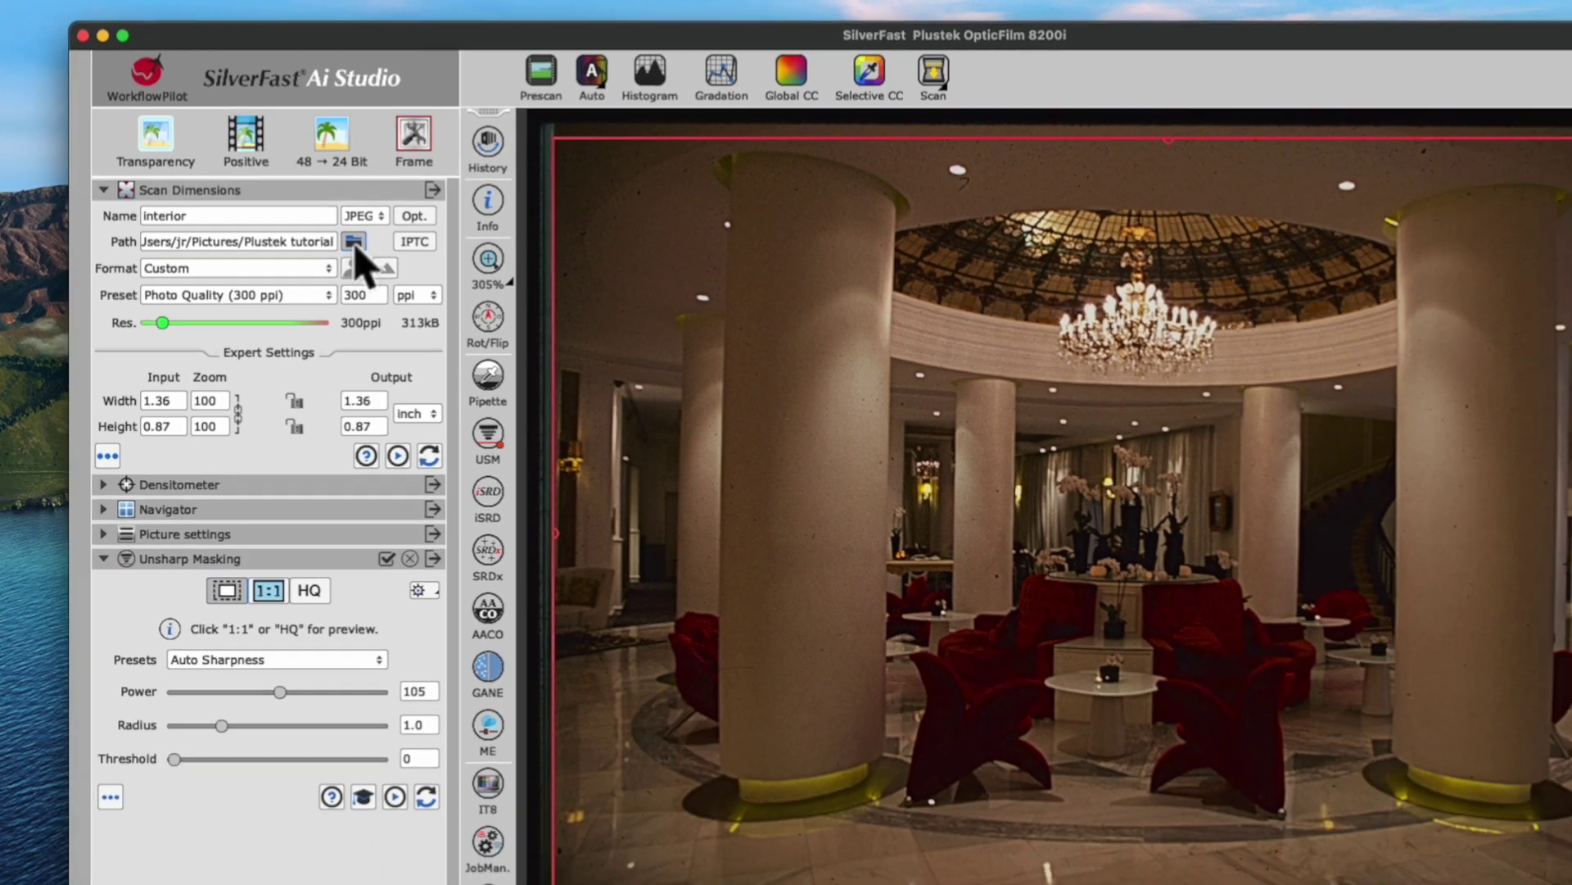
pyautogui.click(355, 244)
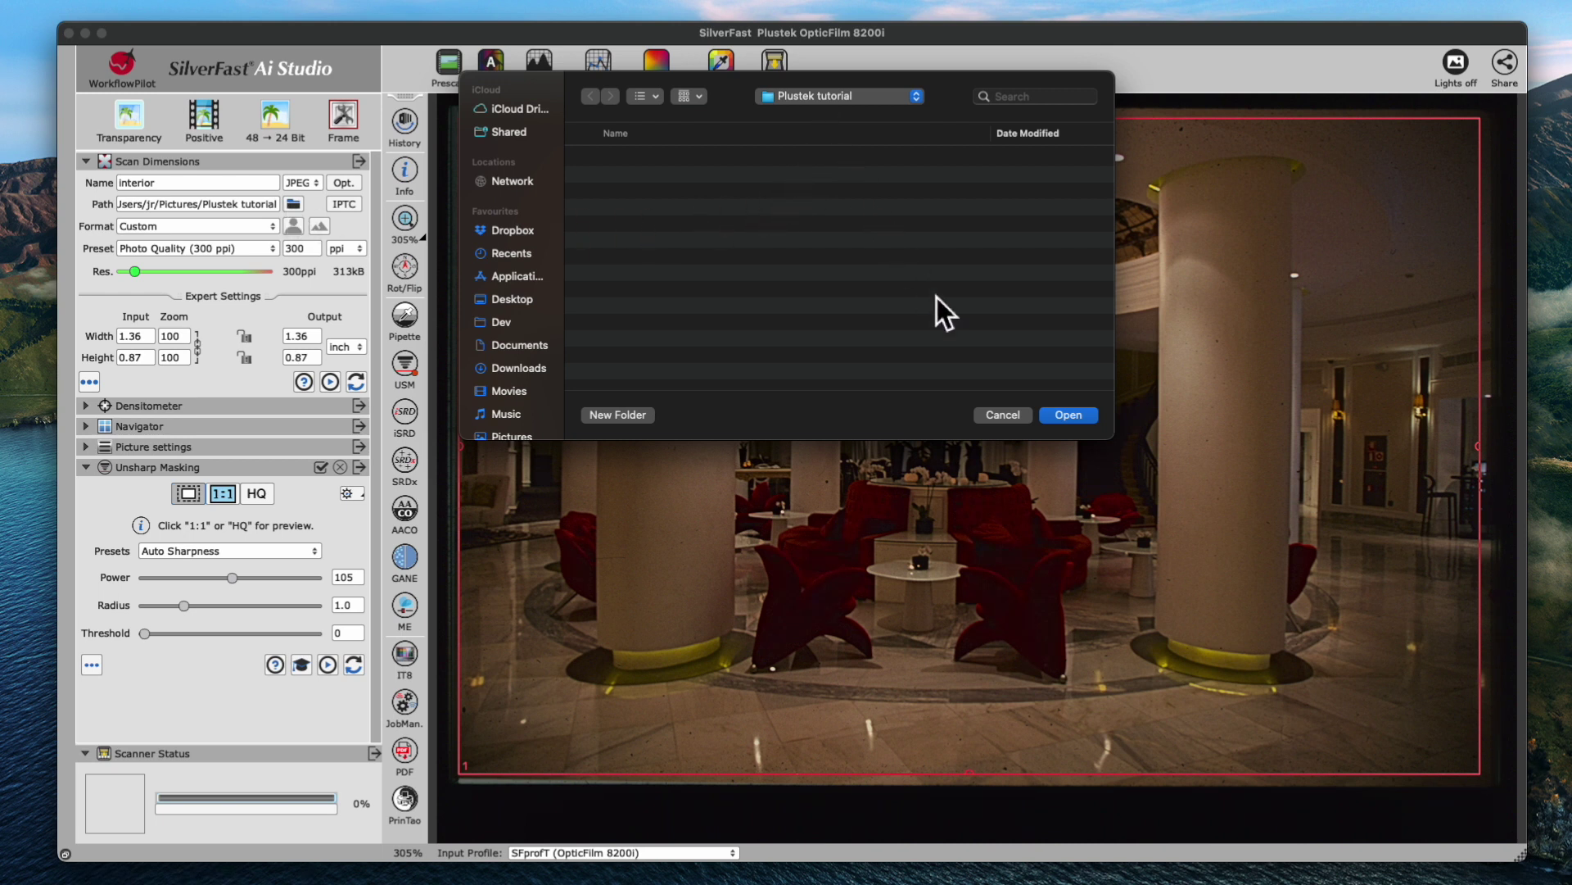
pyautogui.click(1088, 419)
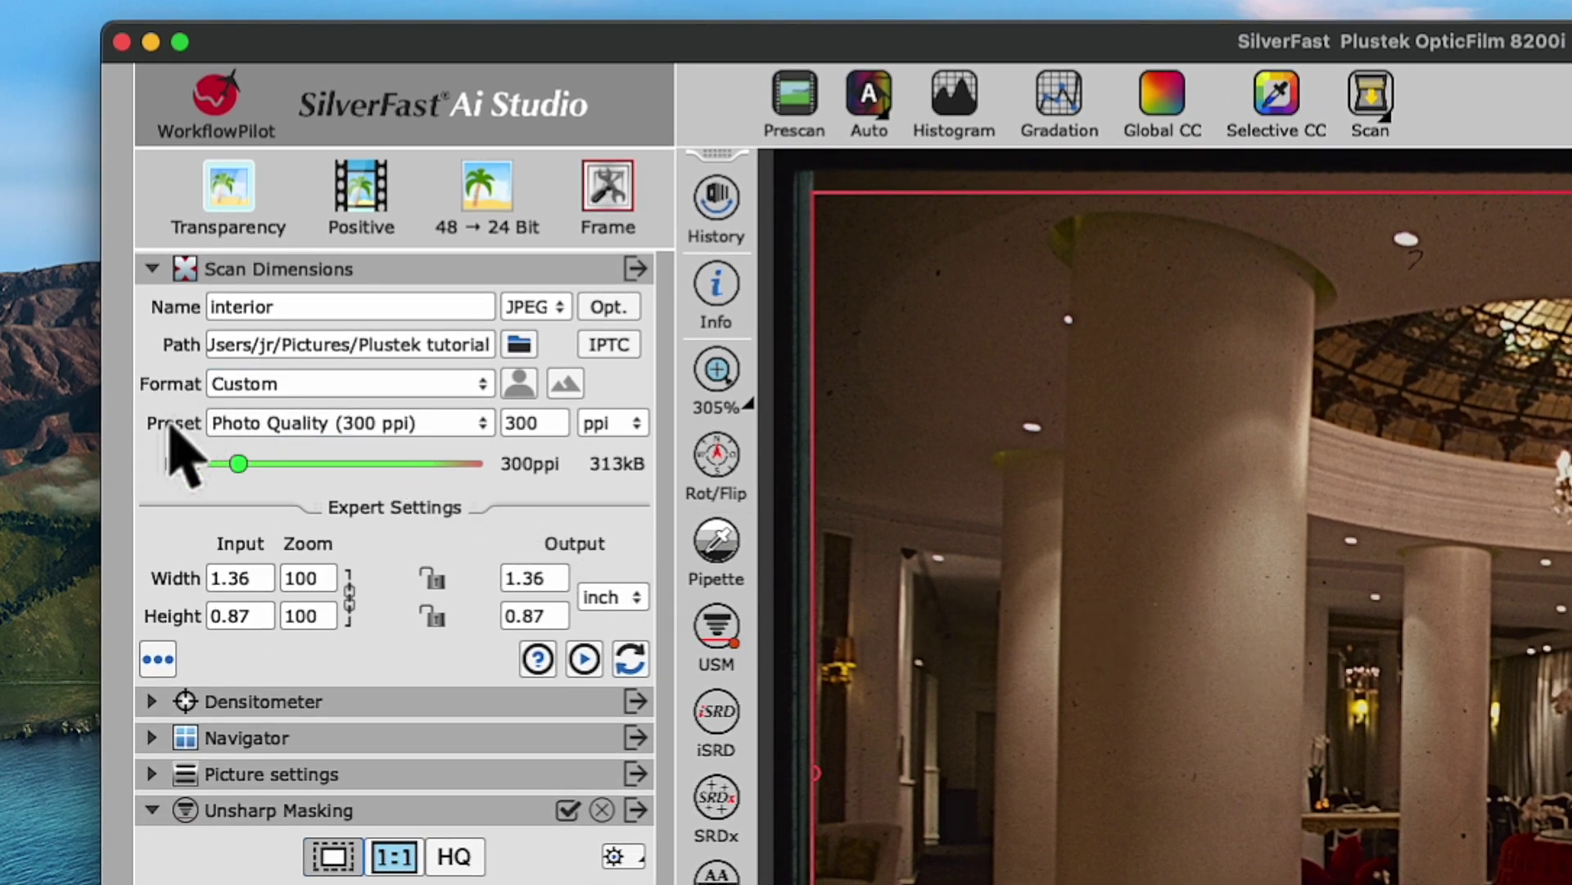
# Keep the Photo Quality 300 ppi preset and set the output width to 10 inches
pyautogui.click(451, 427)
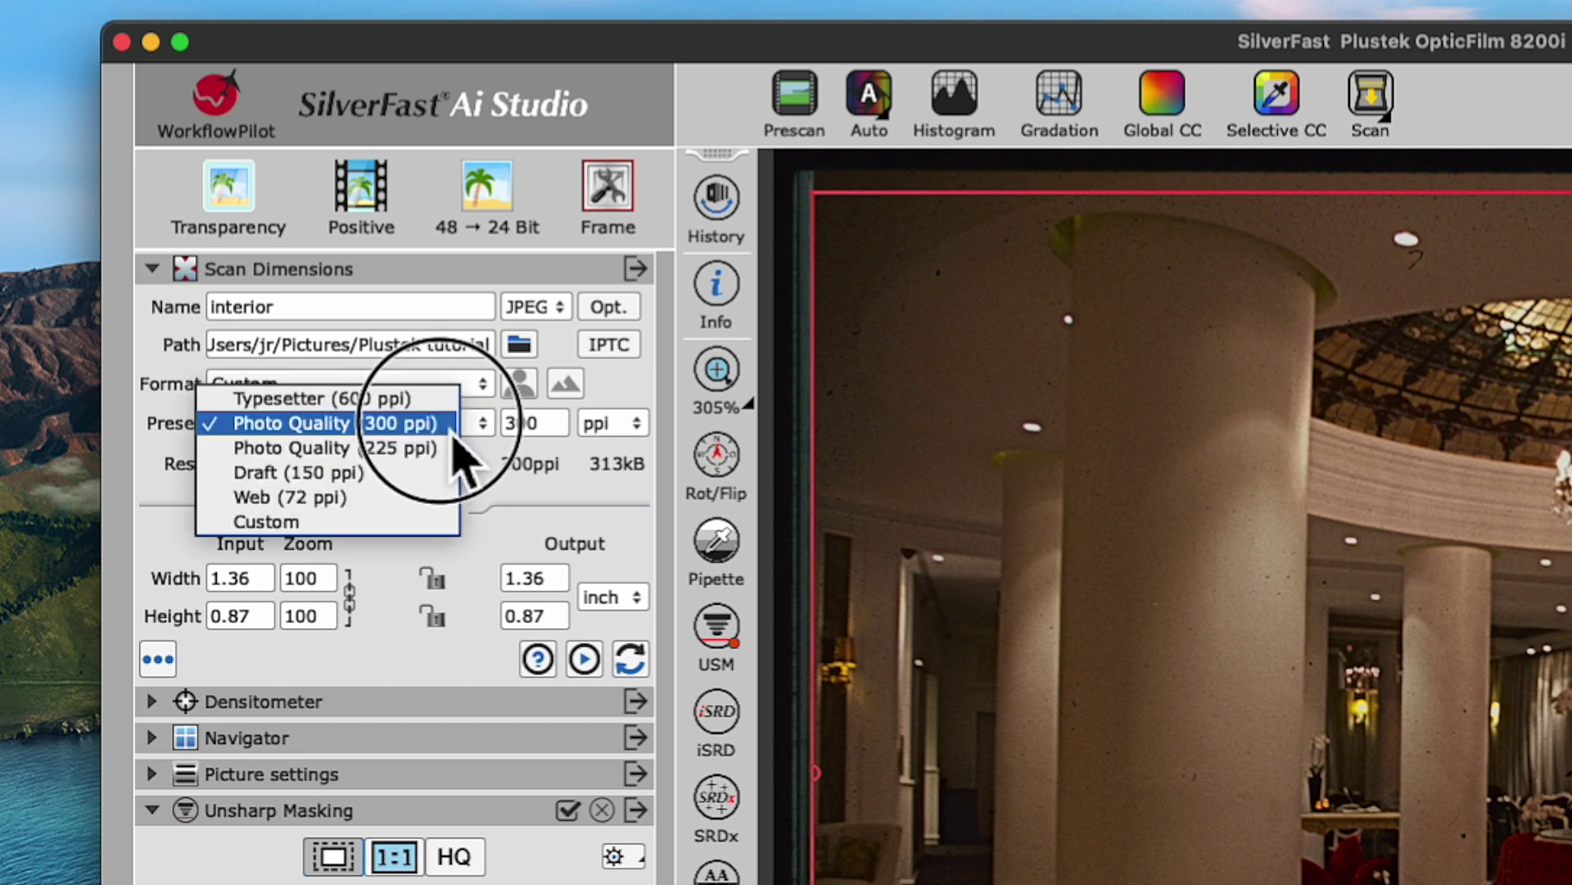
pyautogui.click(452, 434)
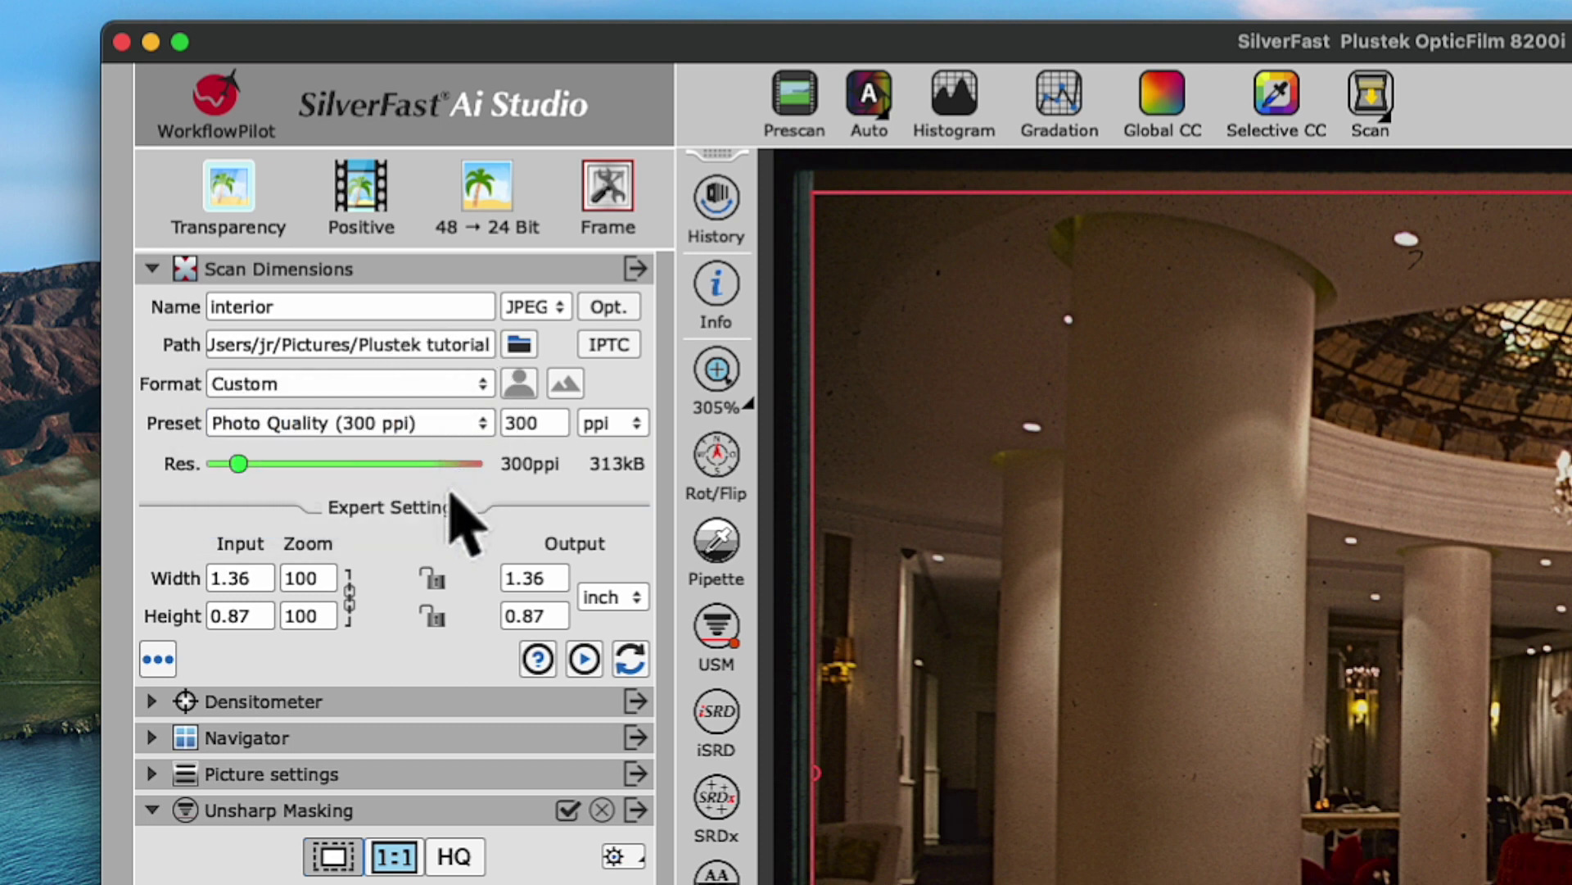
pyautogui.click(562, 580)
pyautogui.press('BackSpace')
pyautogui.press('BackSpace')
pyautogui.press('BackSpace')
pyautogui.write('0')
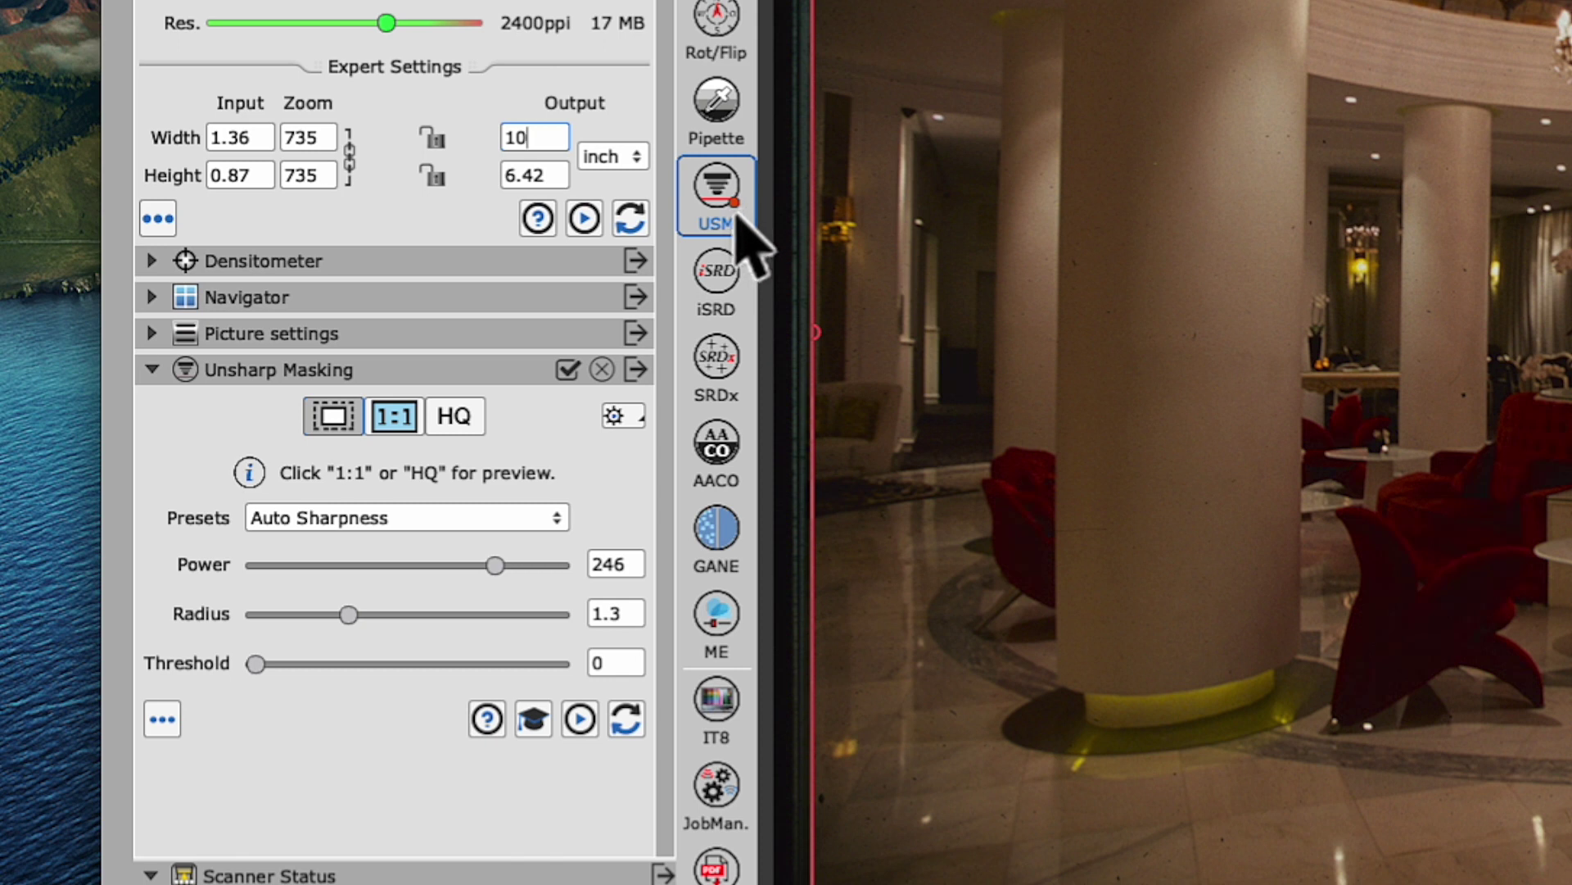
# Enable Unsharp Masking (Auto Sharpness, Power 246, Radius 1.3) and add iSRD dust removal in Automatic mode
pyautogui.click(736, 216)
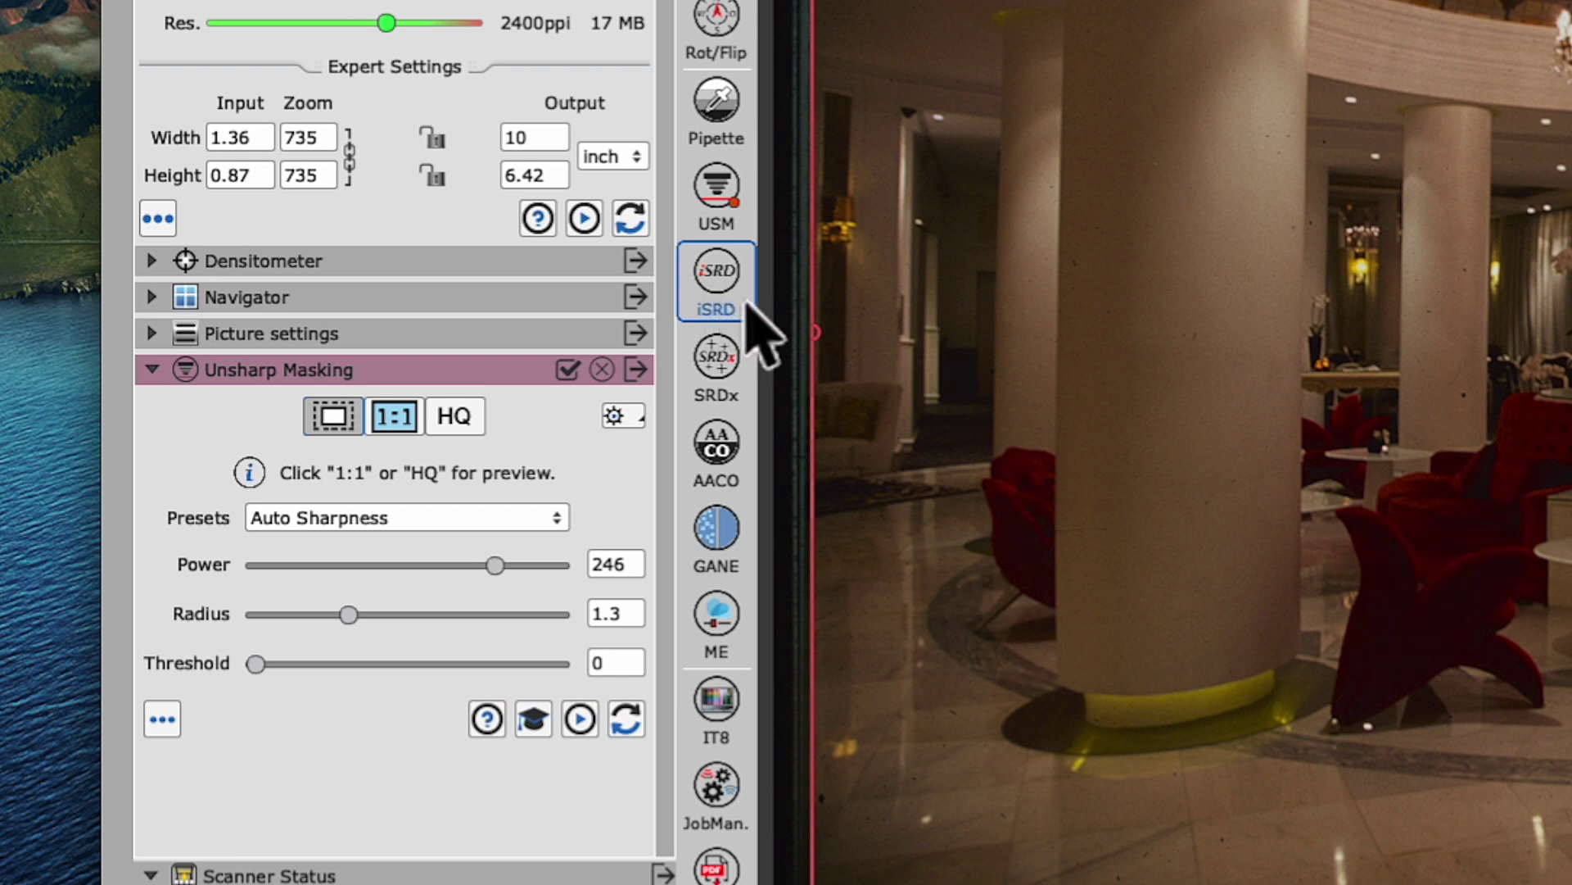
pyautogui.click(721, 279)
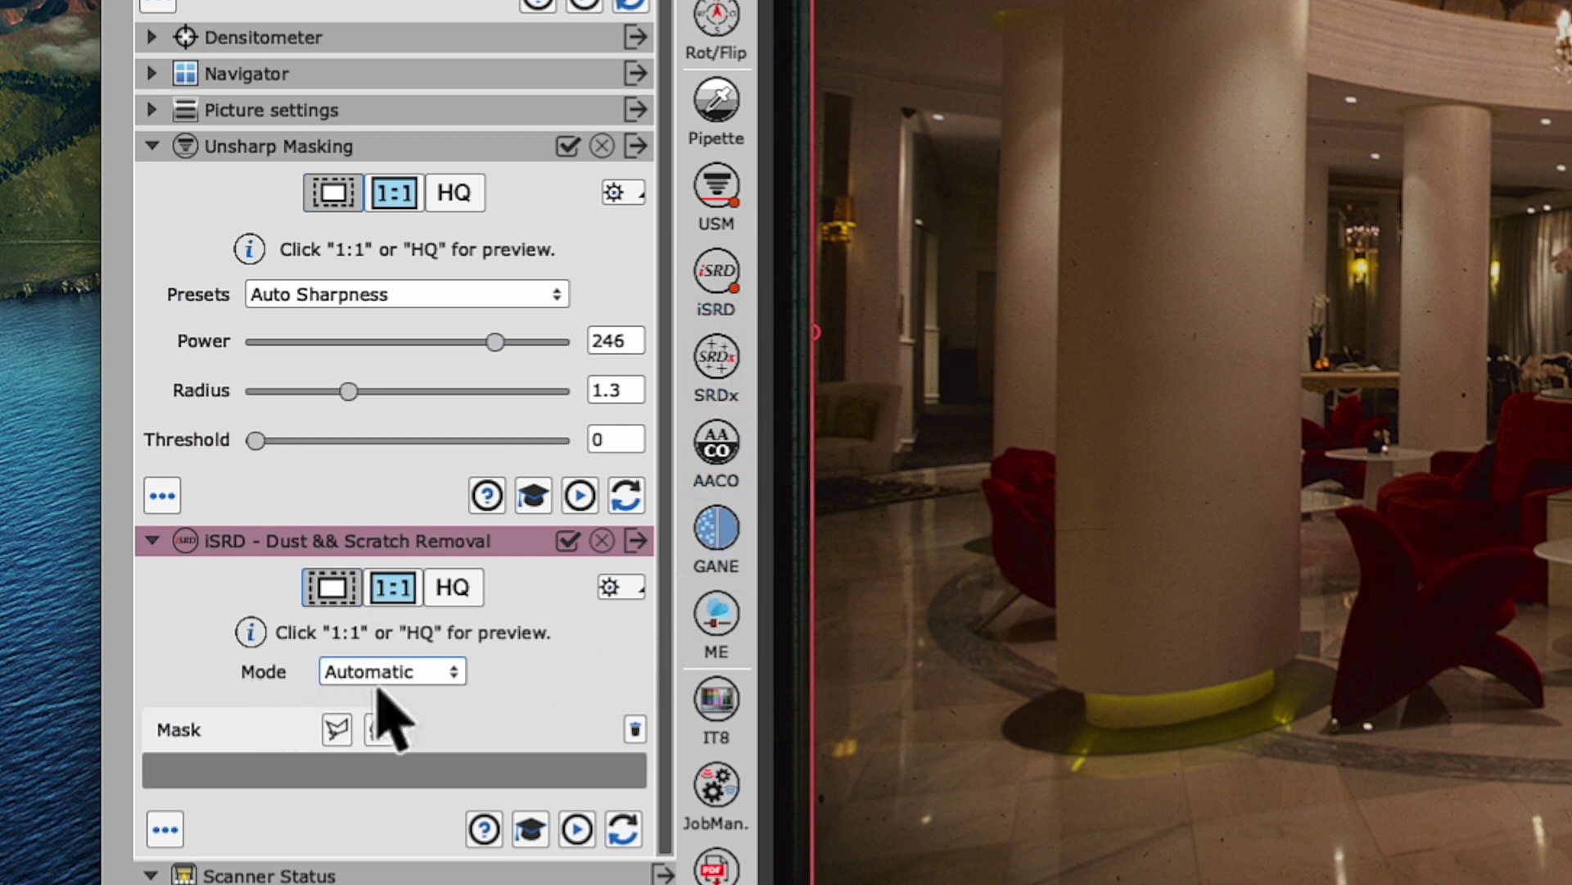
# Turn on Multi-Exposure for the lobby scan
pyautogui.click(740, 632)
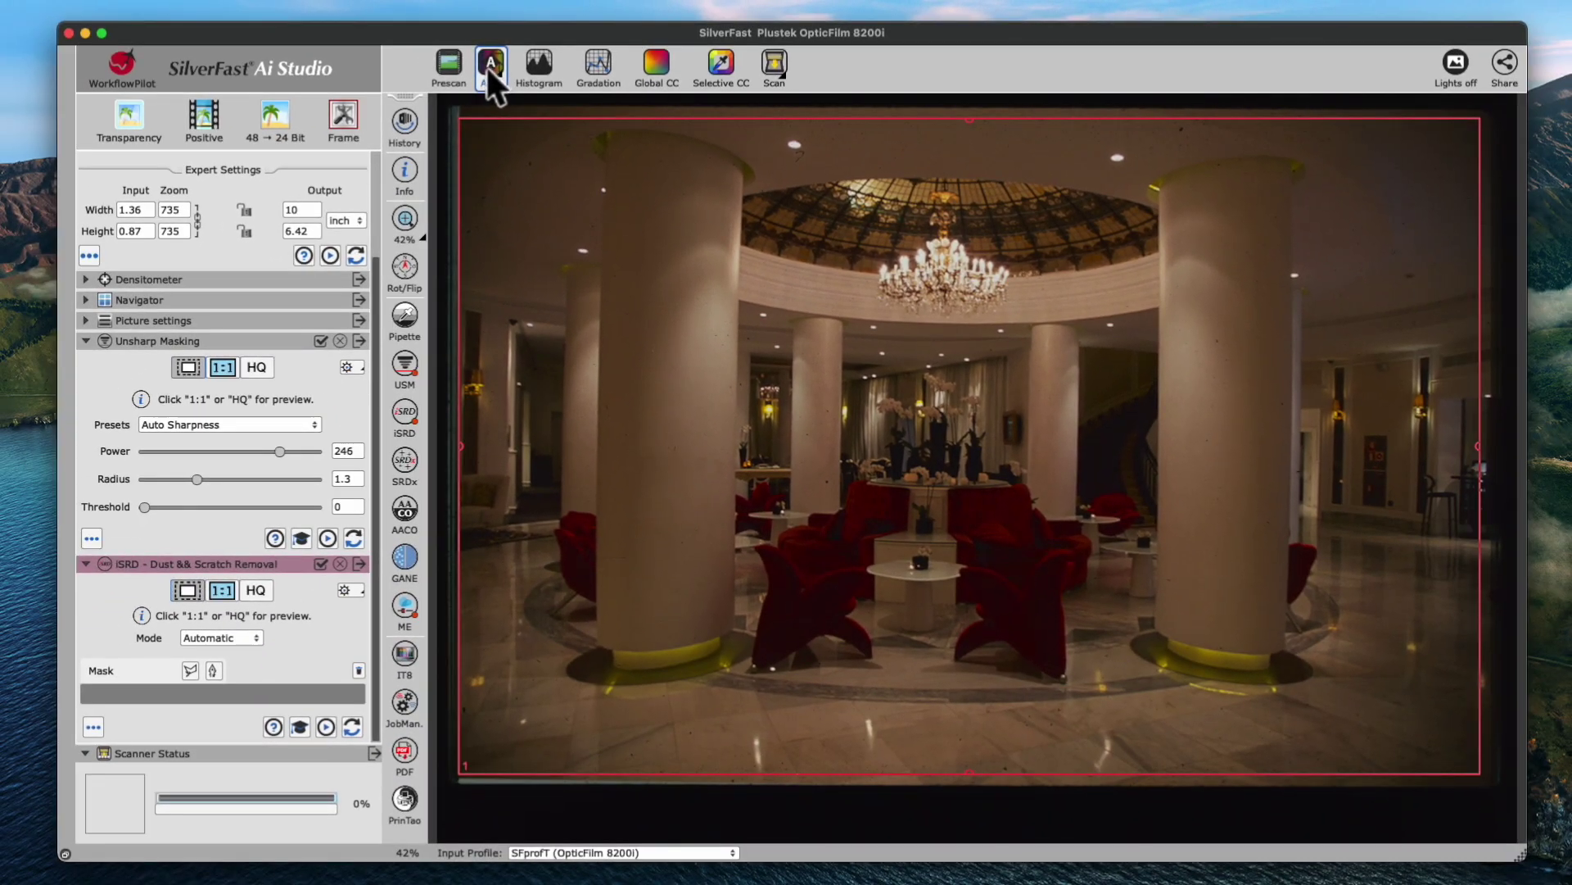
# Apply Auto correction to brighten the lobby image, then run the final 300 ppi scan
pyautogui.click(489, 65)
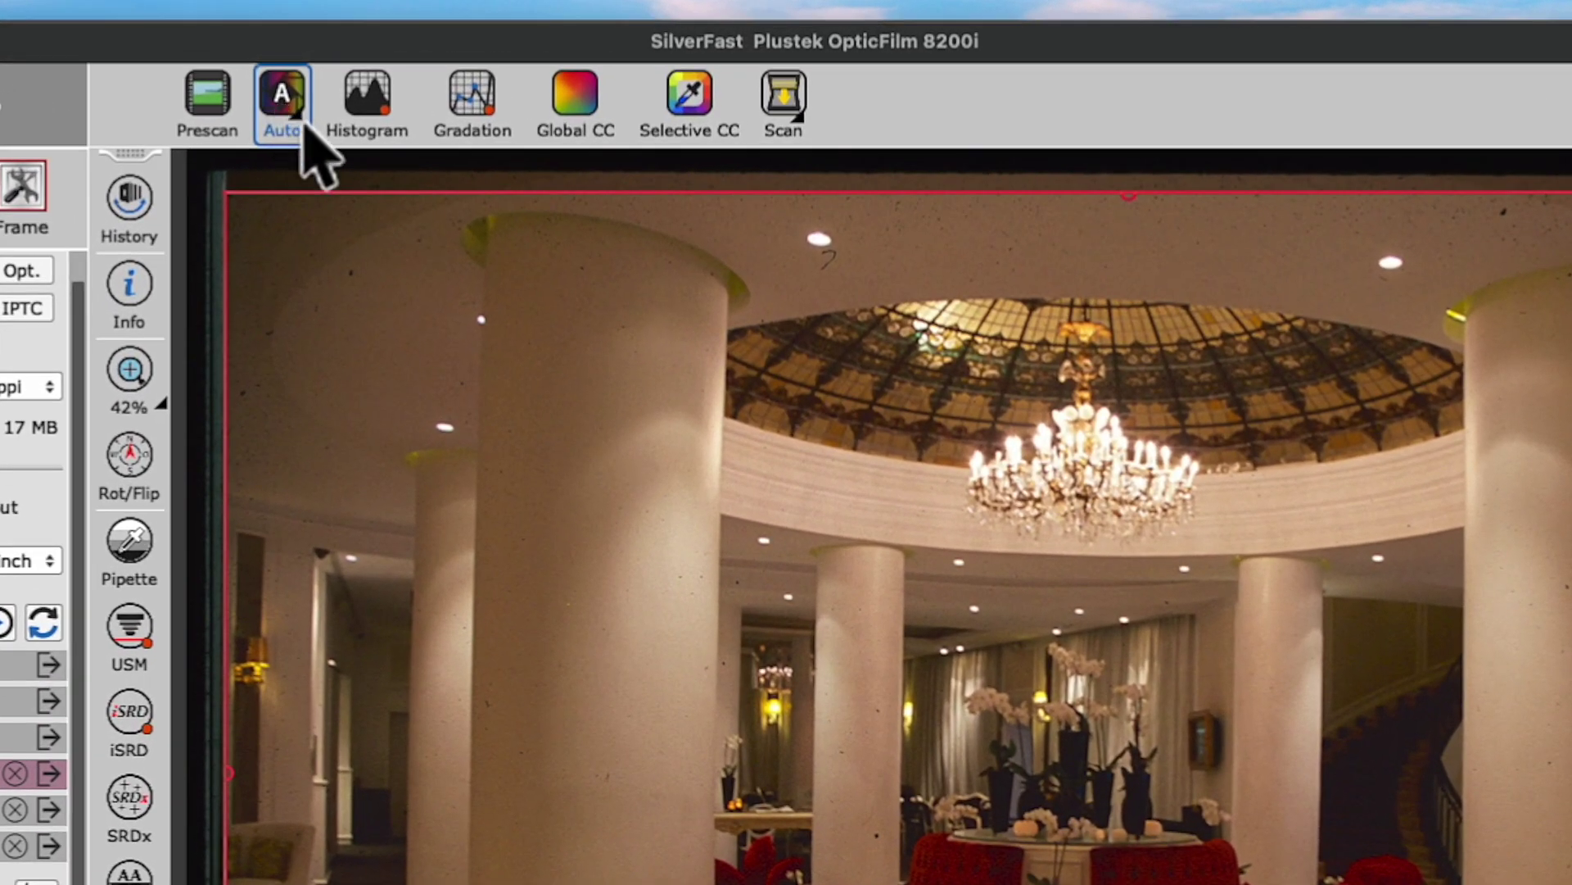
pyautogui.click(793, 131)
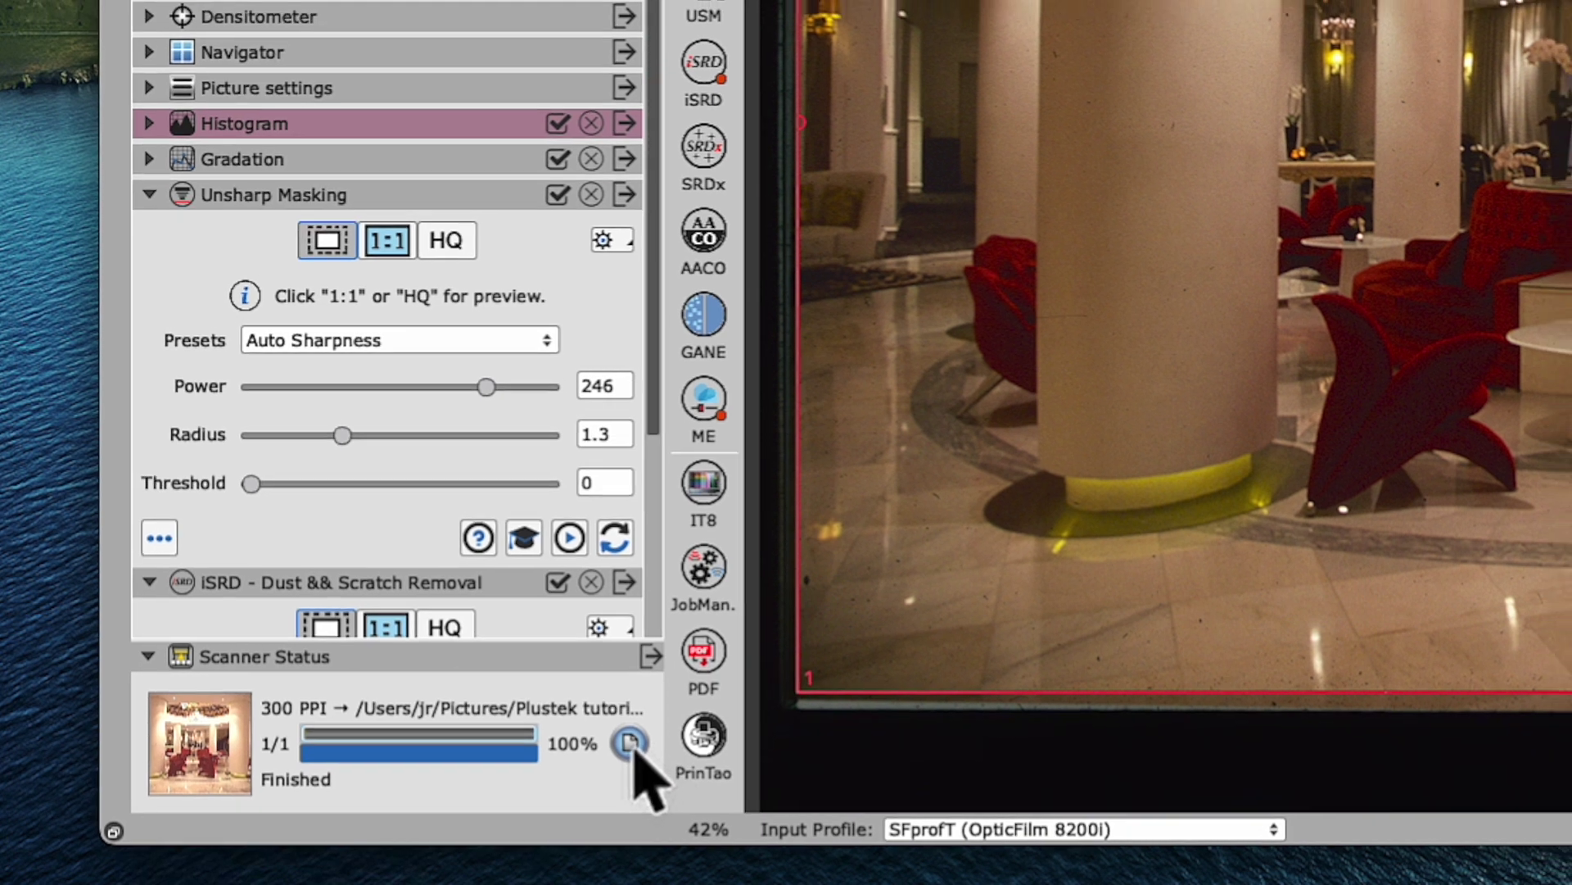
# Open the finished interior.jpg in Preview from the Scanner Status panel
pyautogui.click(630, 743)
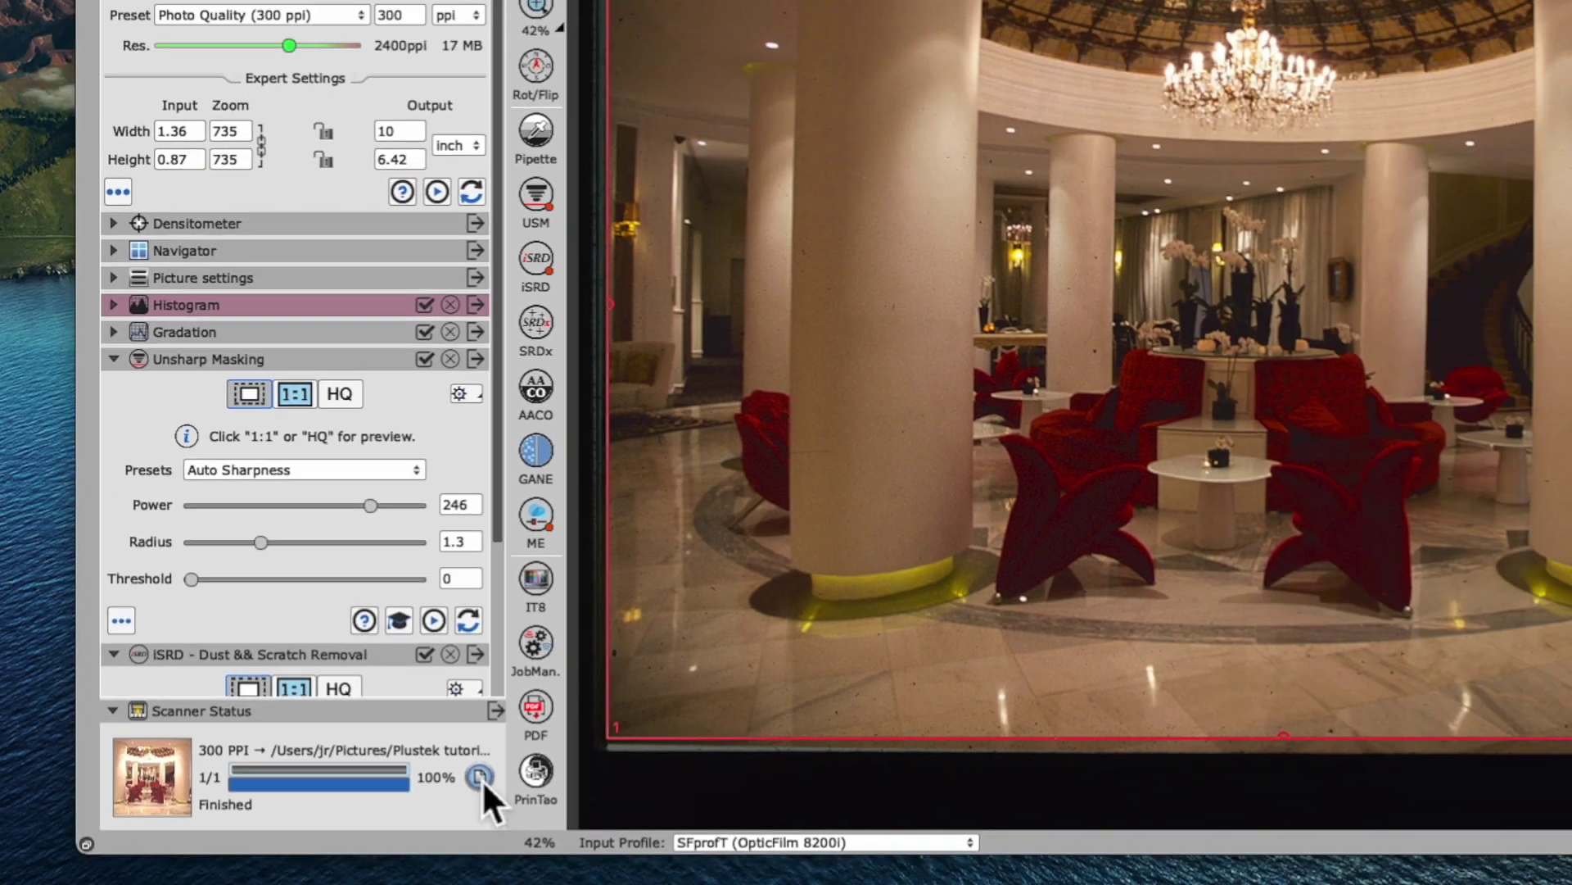